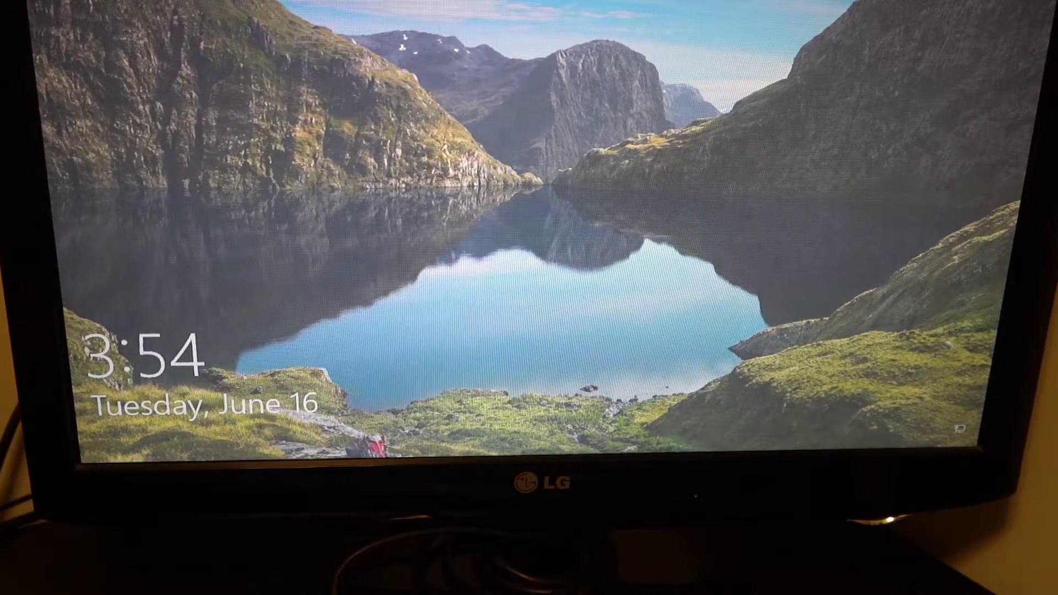
Dismiss the Windows 10 lock screen and sign in with the password.
key(space)
text(•)
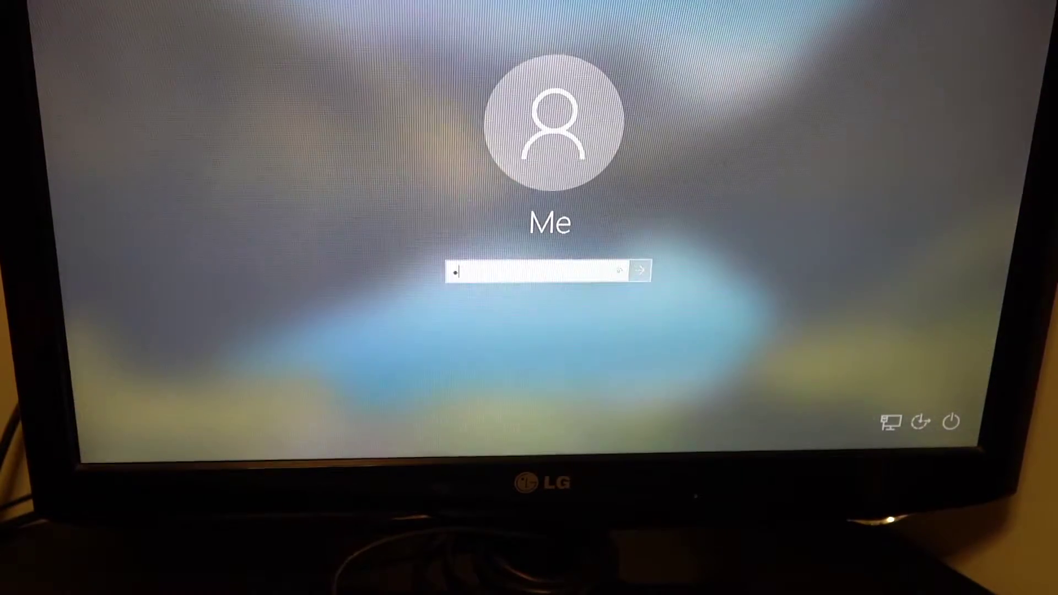
key(Return)
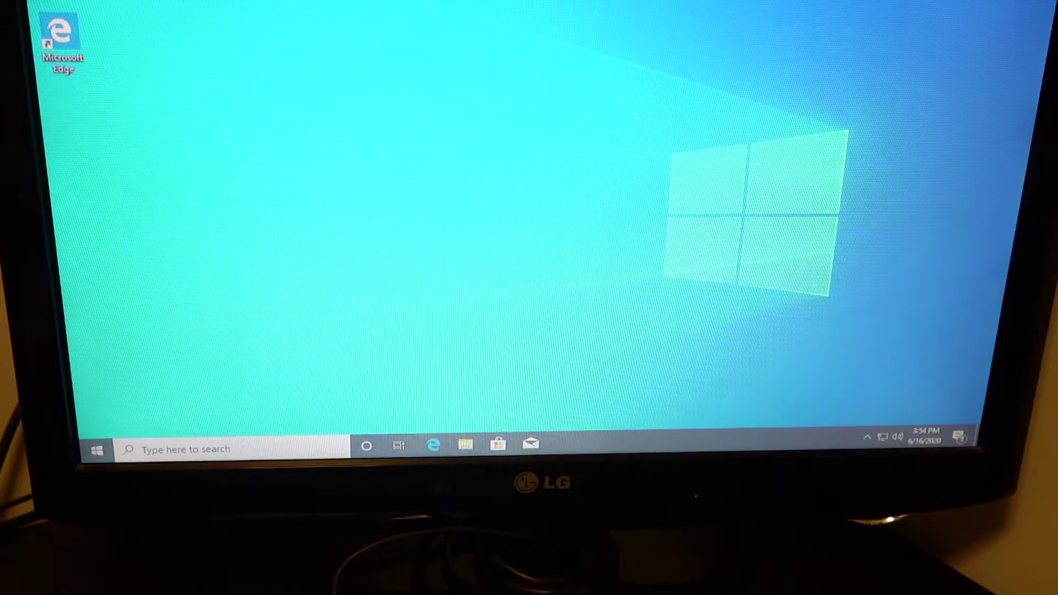
Check Task Manager's Memory performance page, showing 16 GB at 2133 MHz, then close it.
right_click(744, 441)
click(753, 391)
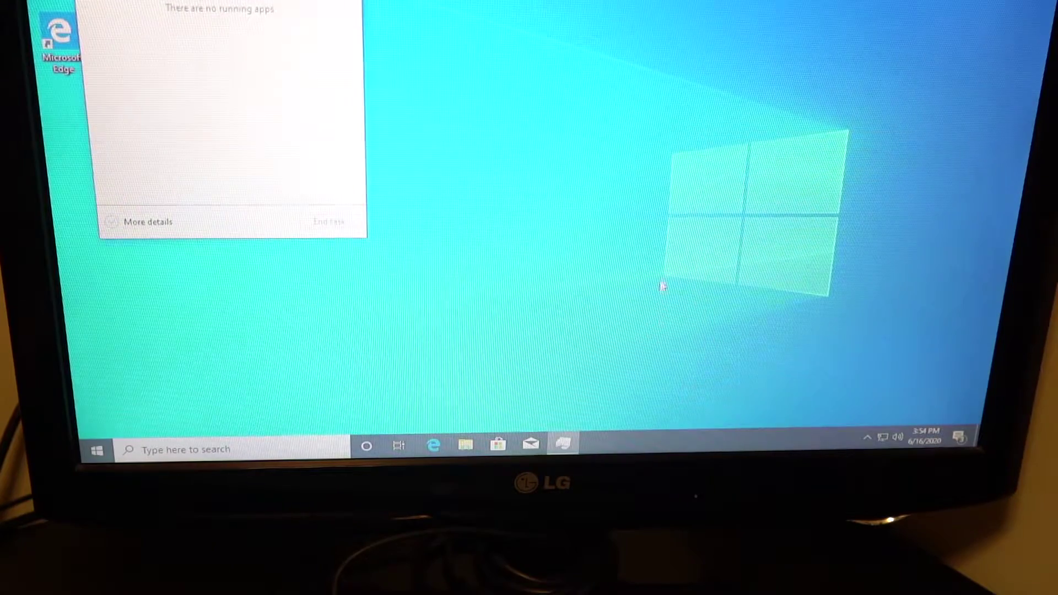
click(147, 221)
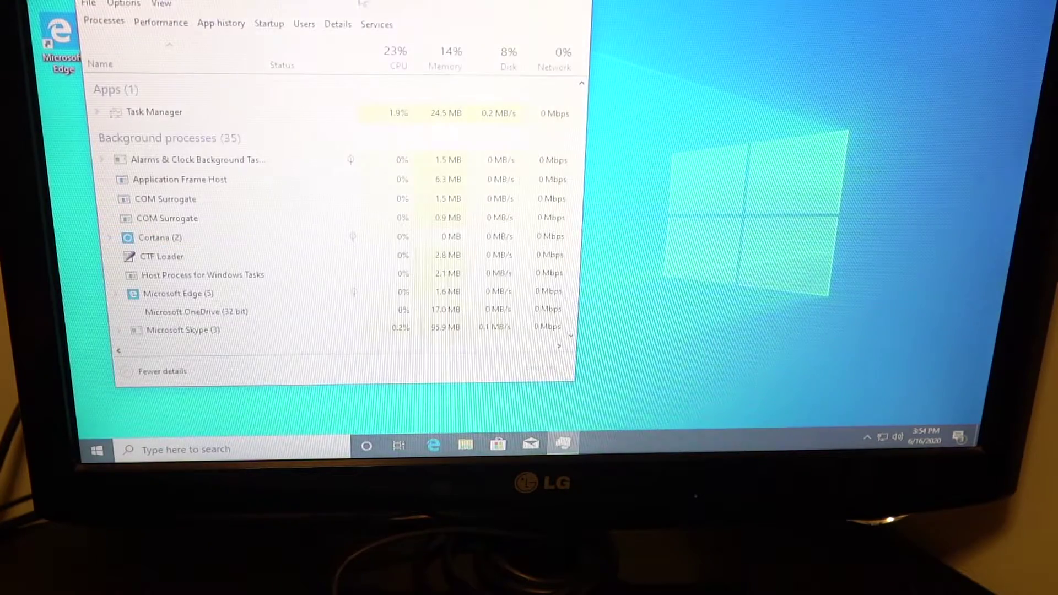
click(319, 23)
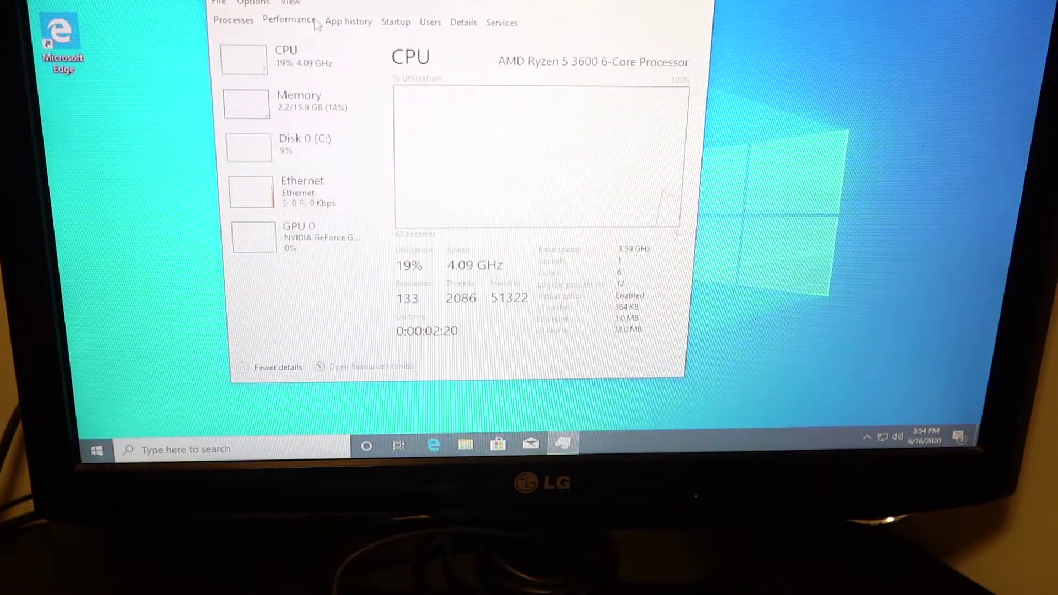
click(316, 101)
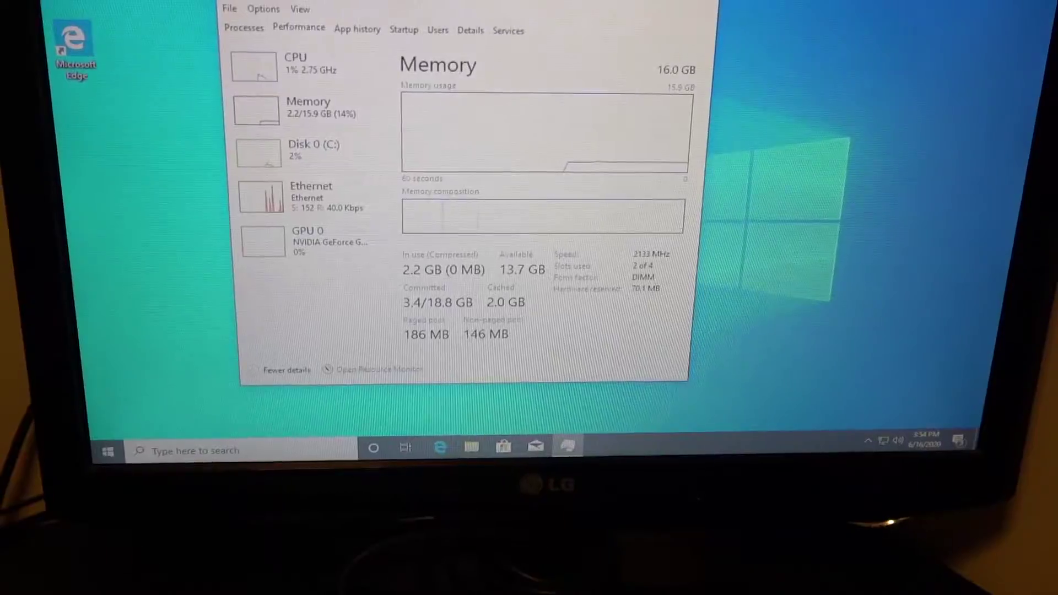
click(708, 4)
Restart Windows from the Start menu's power options to enter the BIOS.
right_click(108, 451)
mouse_move(154, 430)
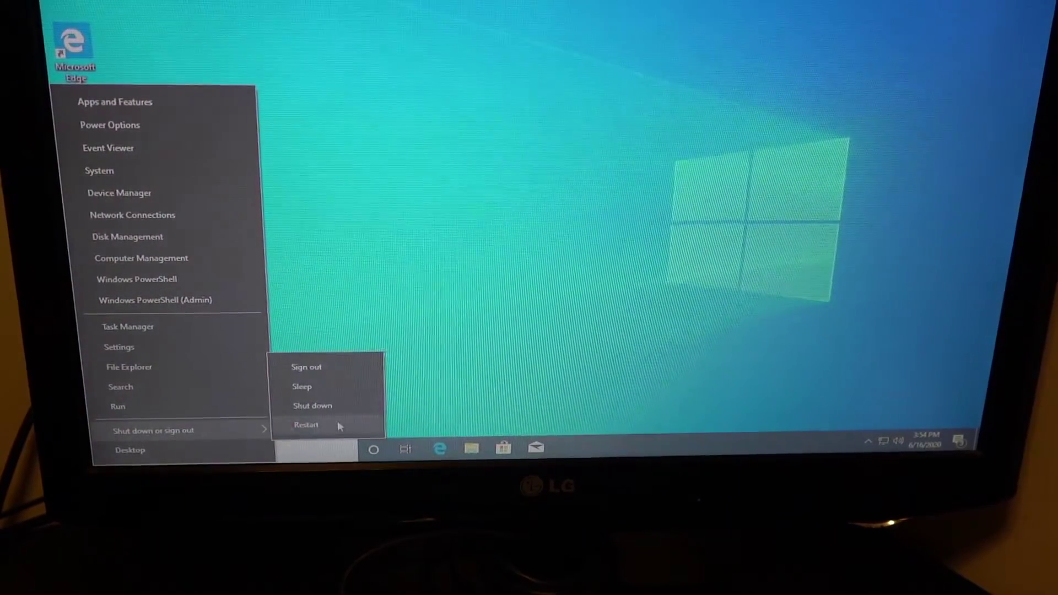
click(338, 423)
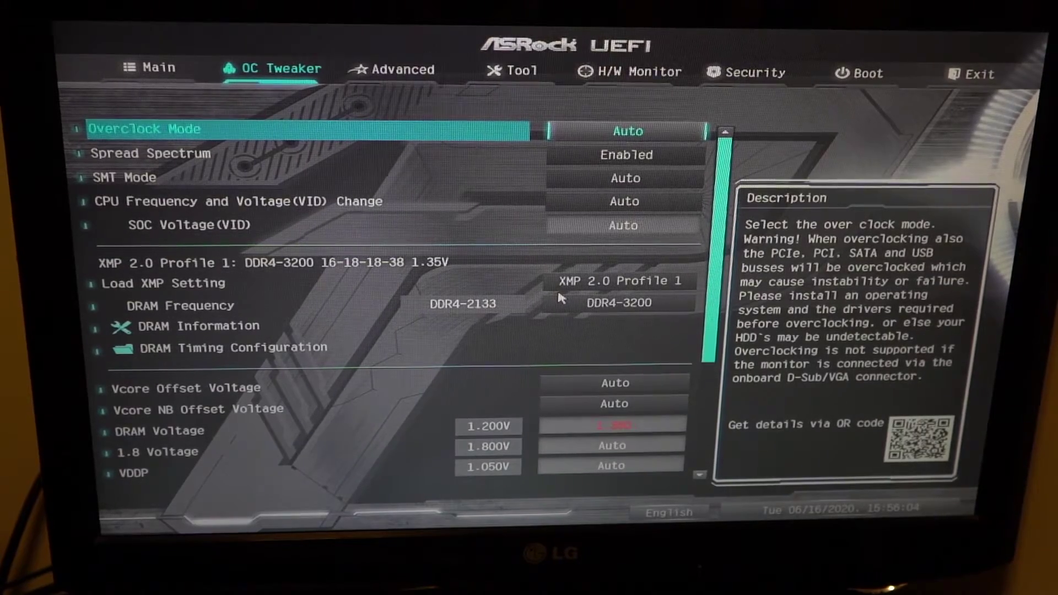
Set Load XMP Setting to XMP 2.0 Profile 1 in OC Tweaker.
key(Down)
key(Down)
key(Down)
key(Down)
key(Down)
key(Down)
key(Down)
key(Up)
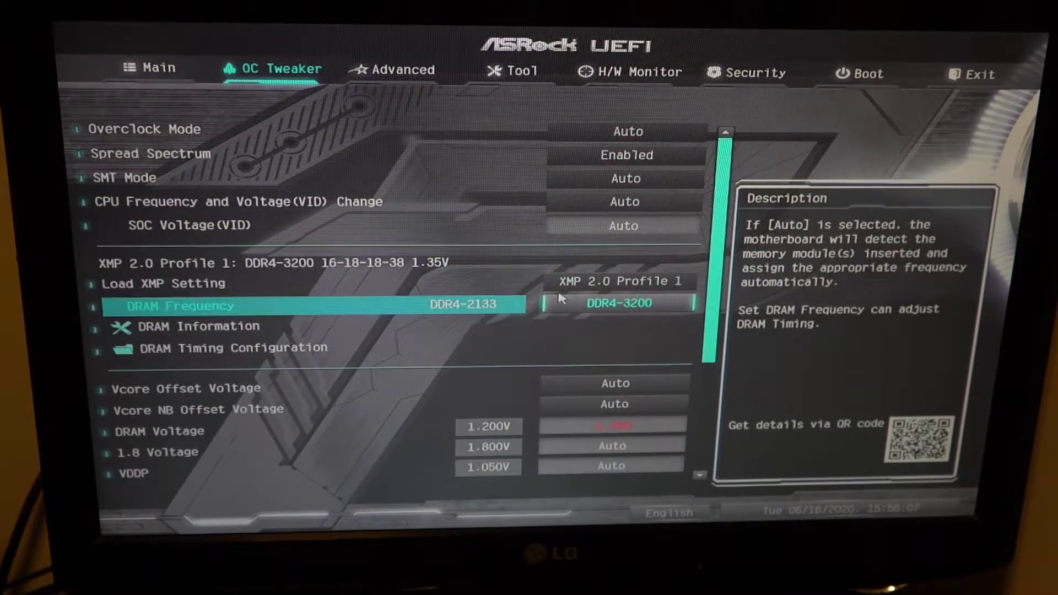
key(Up)
key(Return)
key(Up)
key(Down)
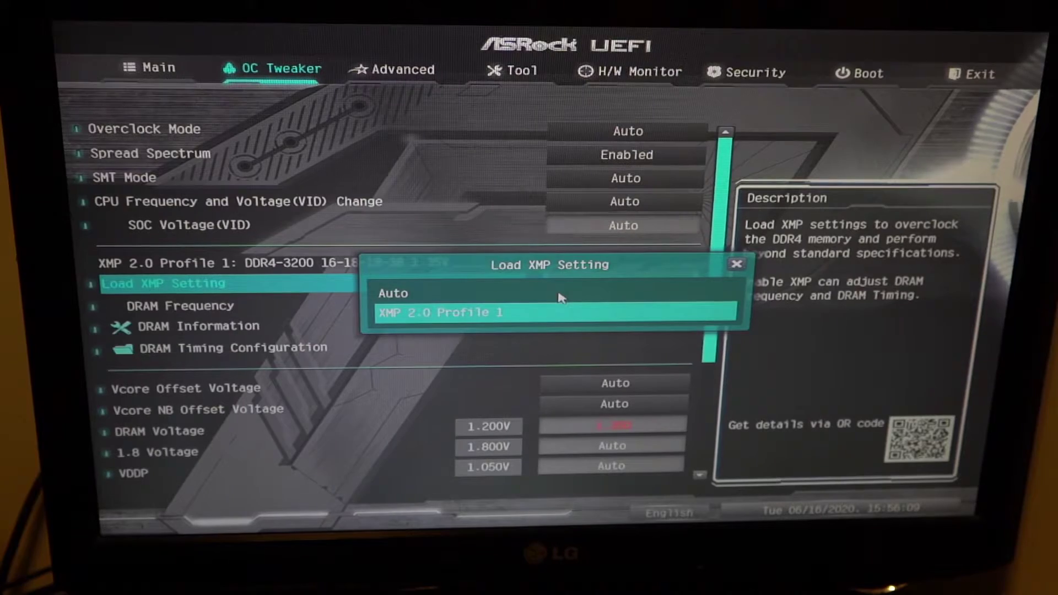
key(Return)
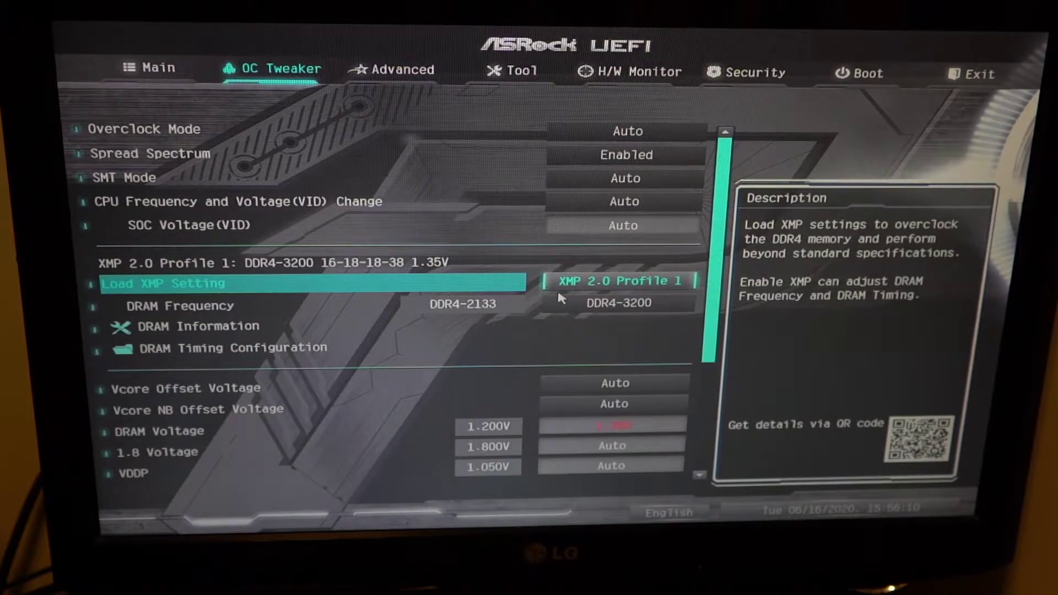
Verify DRAM Frequency now reads DDR4-3200.
key(Down)
key(Up)
key(Down)
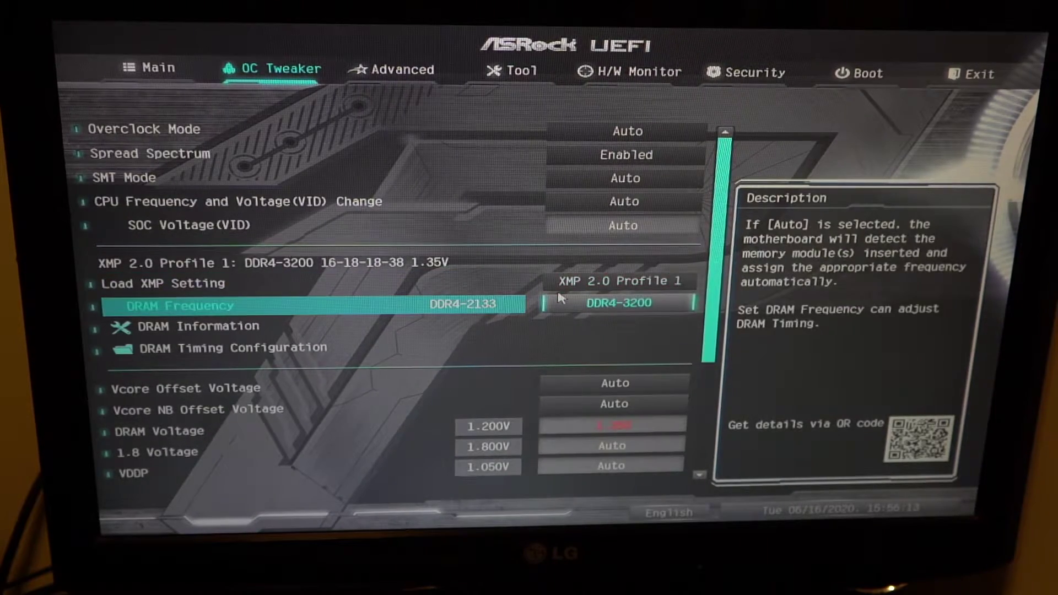
key(Right)
key(Left)
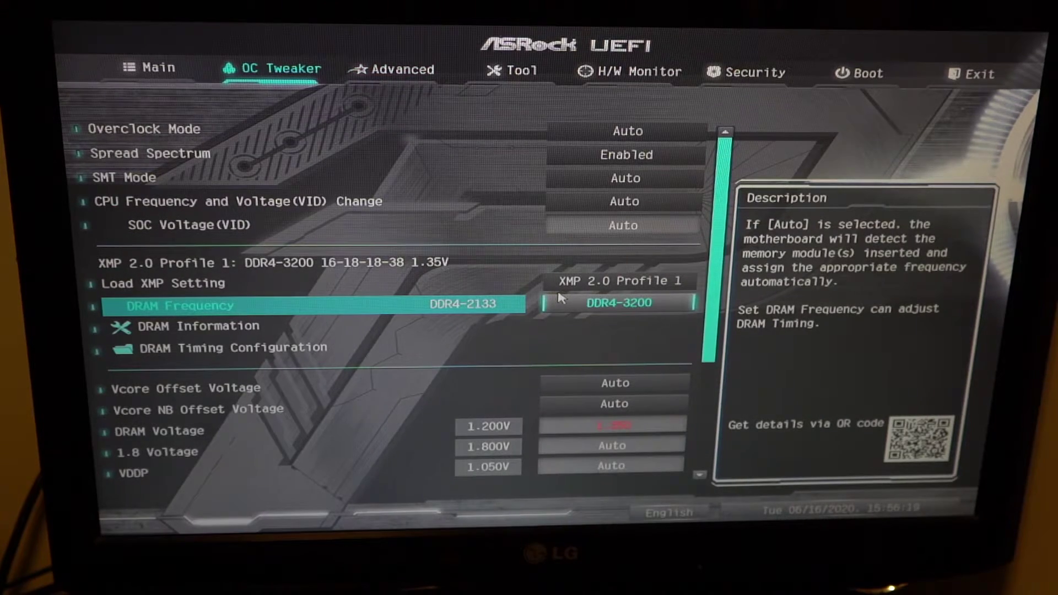
Move right through the BIOS tabs toward the Exit options.
key(Right)
key(Right)
key(Right)
key(Right)
key(Right)
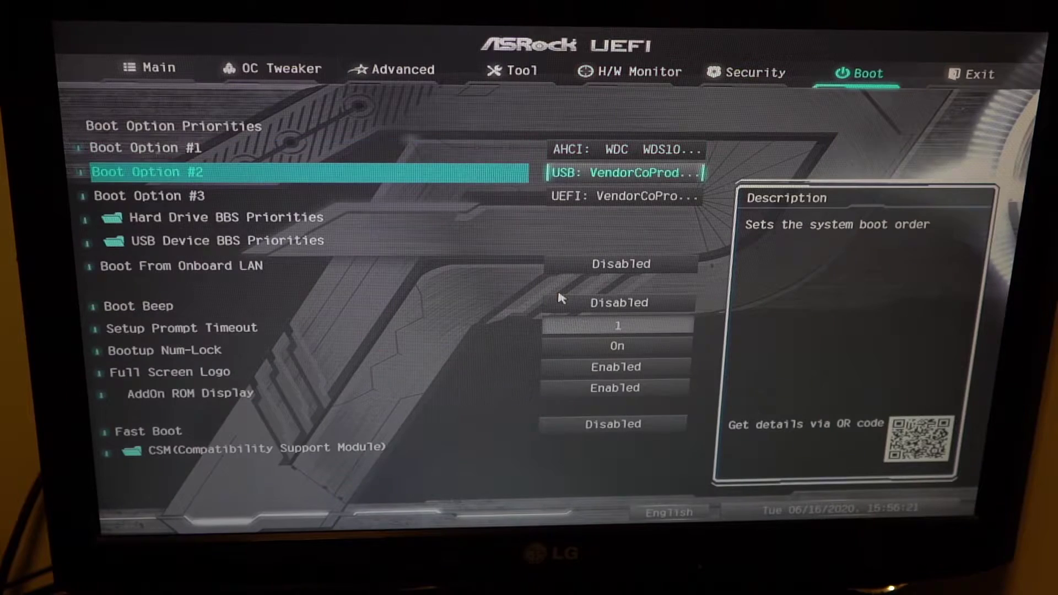
key(Right)
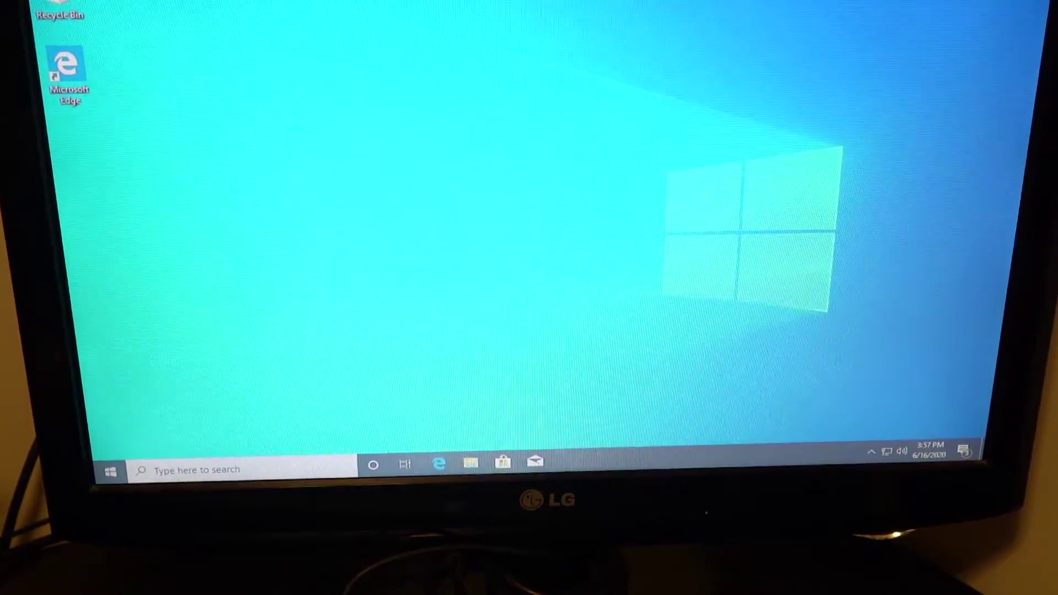
Launch Task Manager from the taskbar context menu after the reboot.
right_click(690, 457)
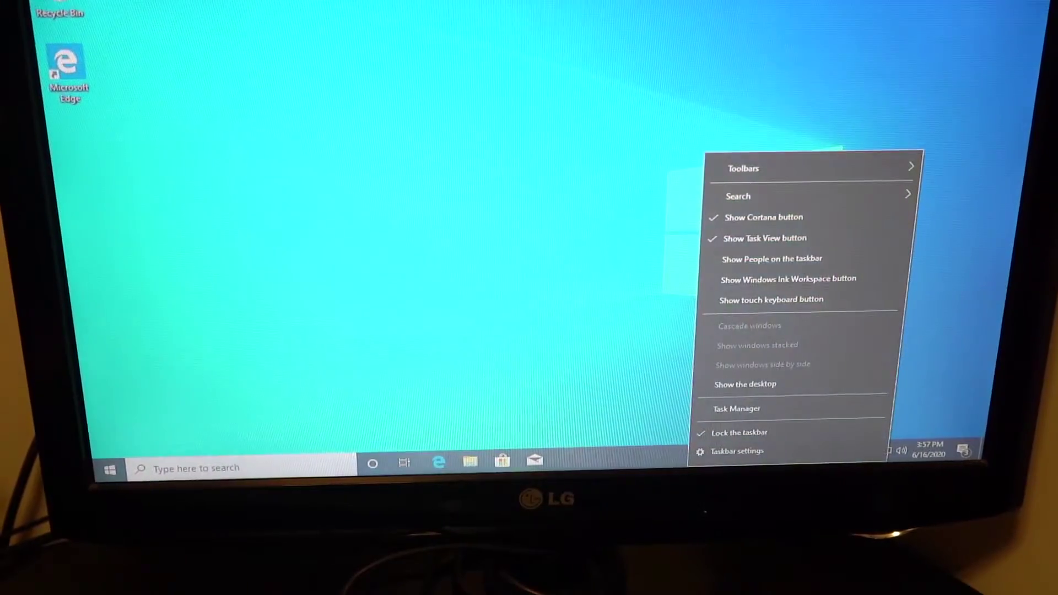
click(756, 411)
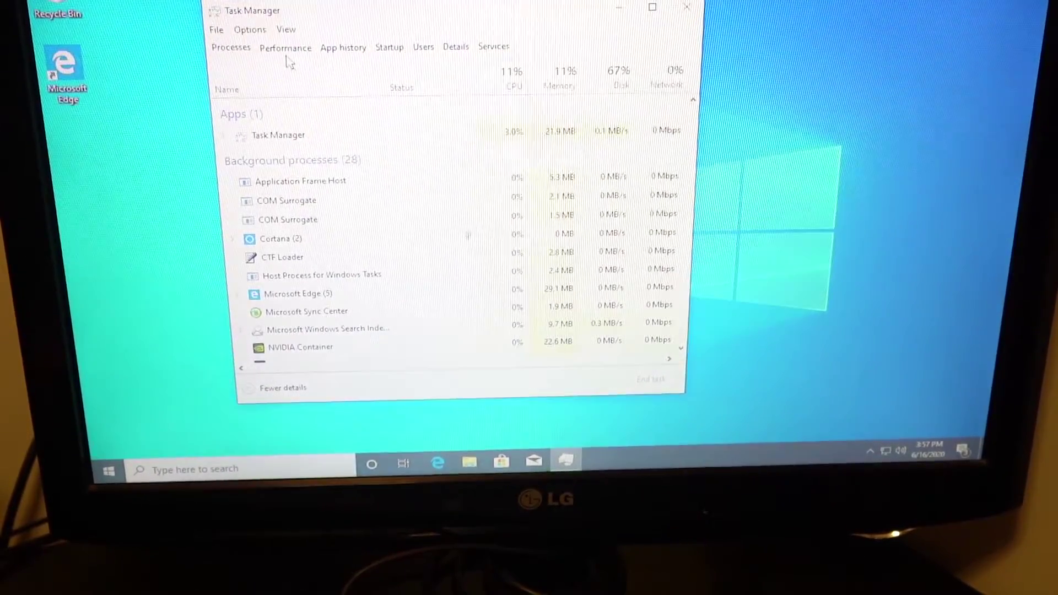
Show the Memory performance page, confirming 16 GB RAM at 3200 MHz.
click(285, 47)
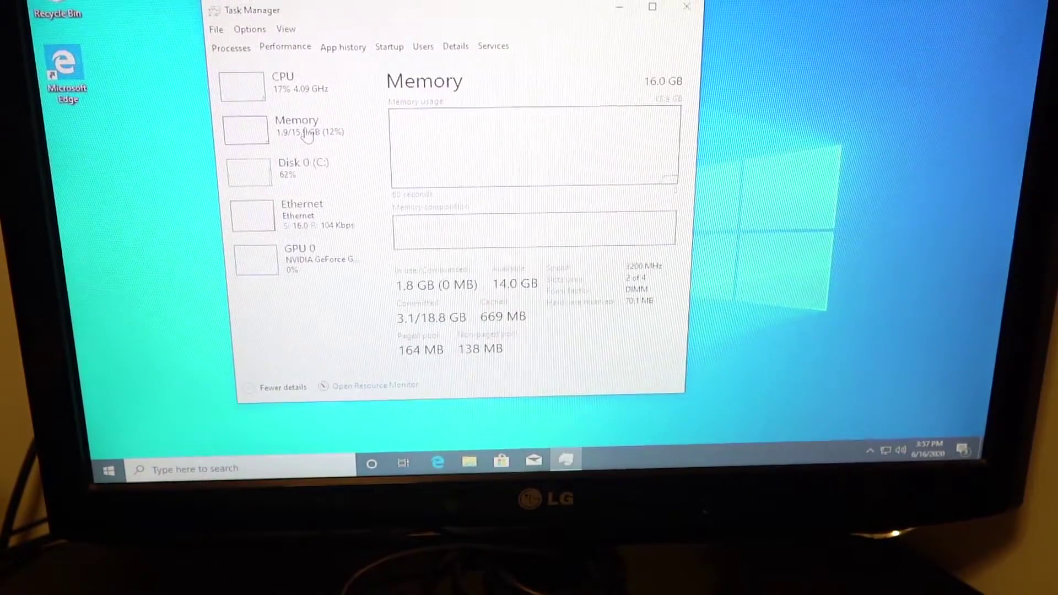